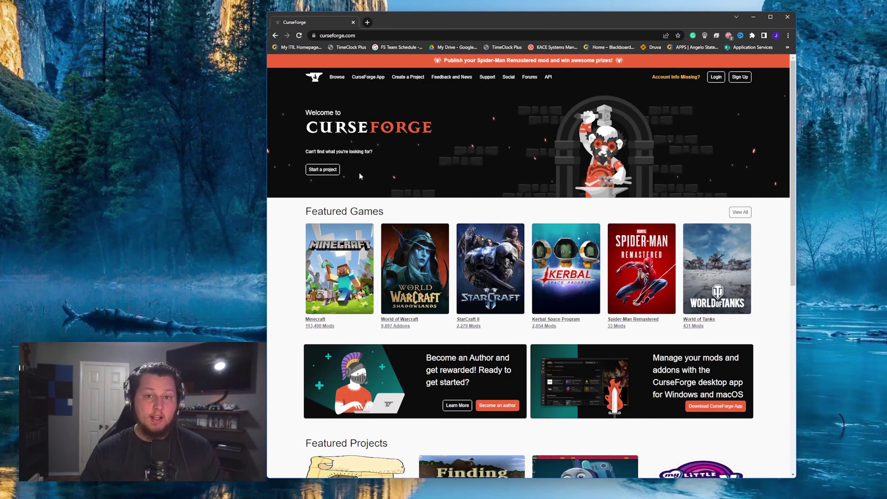
Search CurseForge's Minecraft modpacks for 'minecol' and open the MineColonies Official page.
{"action": "left_click", "coordinate": [346, 287]}
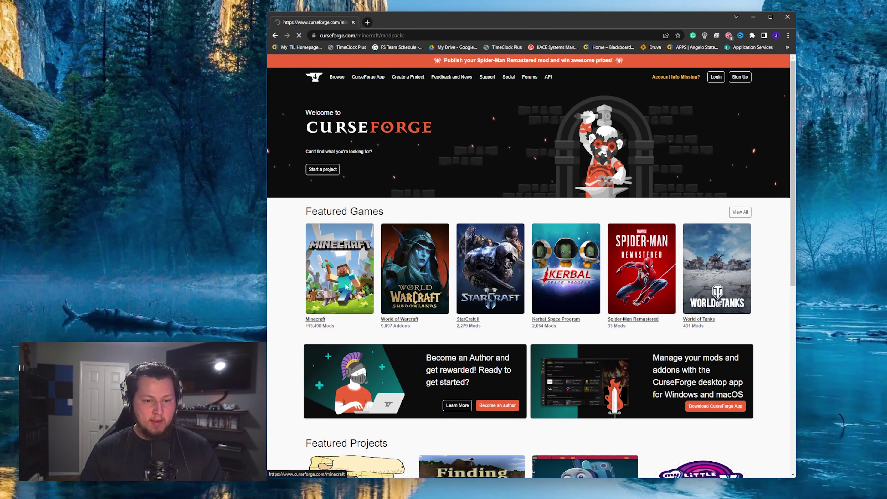
{"action": "left_click", "coordinate": [548, 225]}
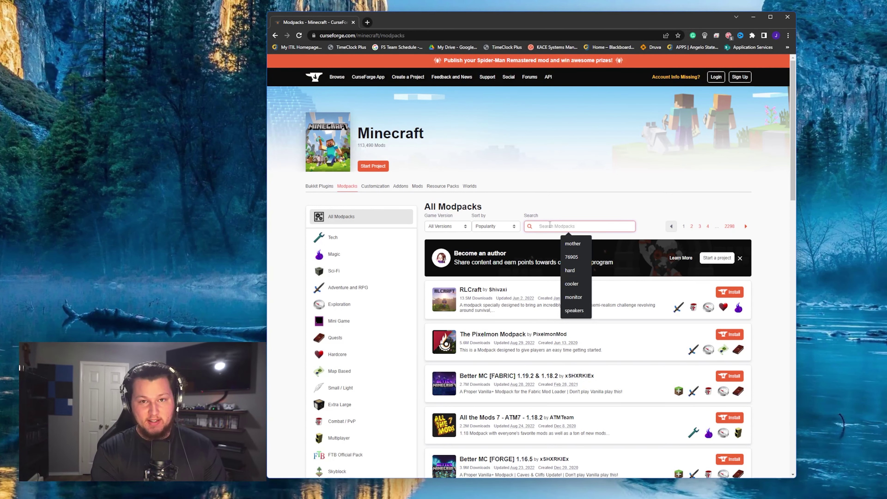
{"action": "type", "text": "minecol"}
{"action": "key", "text": "Return"}
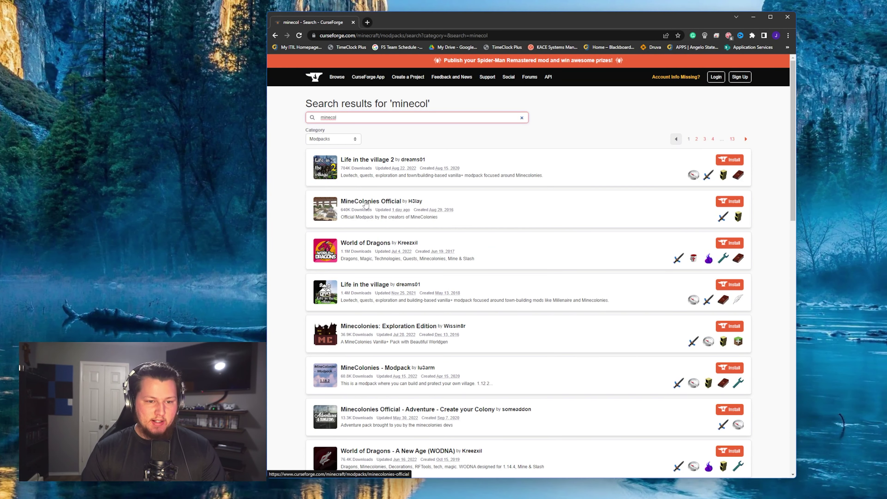
{"action": "left_click", "coordinate": [375, 206]}
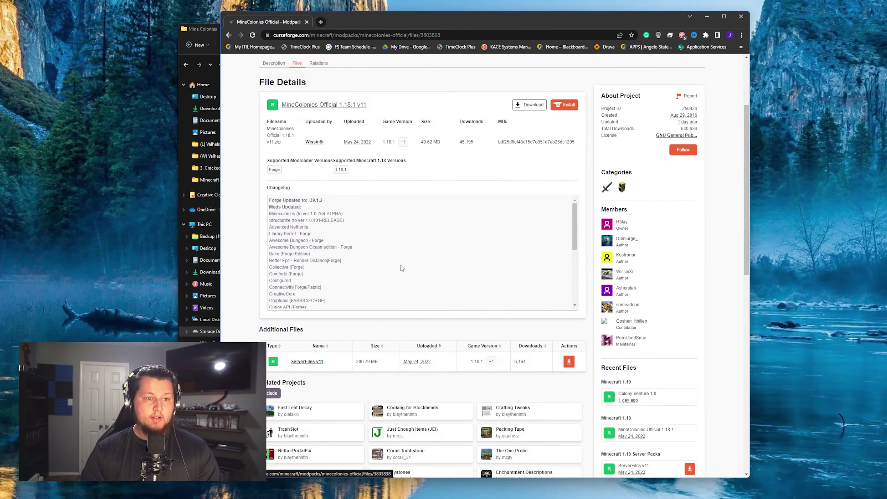
Download the ServerFiles v11 server pack and start a new browser tab.
{"action": "scroll", "coordinate": [402, 268], "scroll_direction": "up", "scroll_amount": 3}
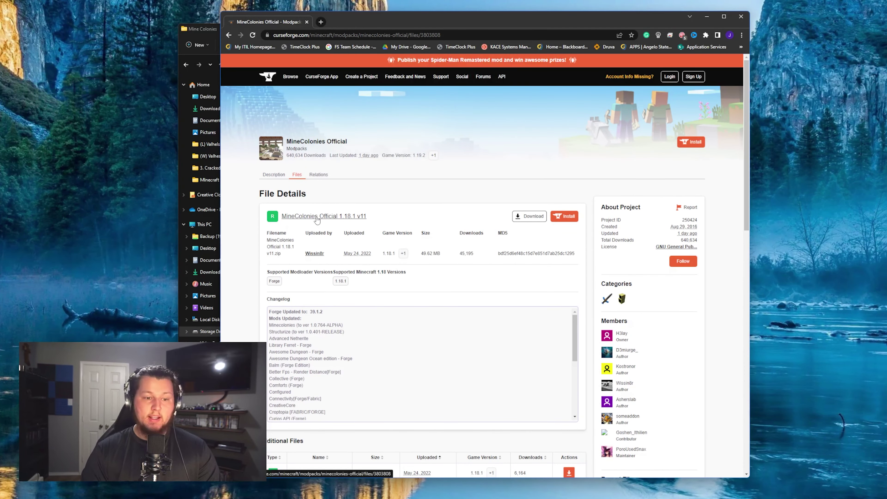
{"action": "scroll", "coordinate": [367, 220], "scroll_direction": "down", "scroll_amount": 8}
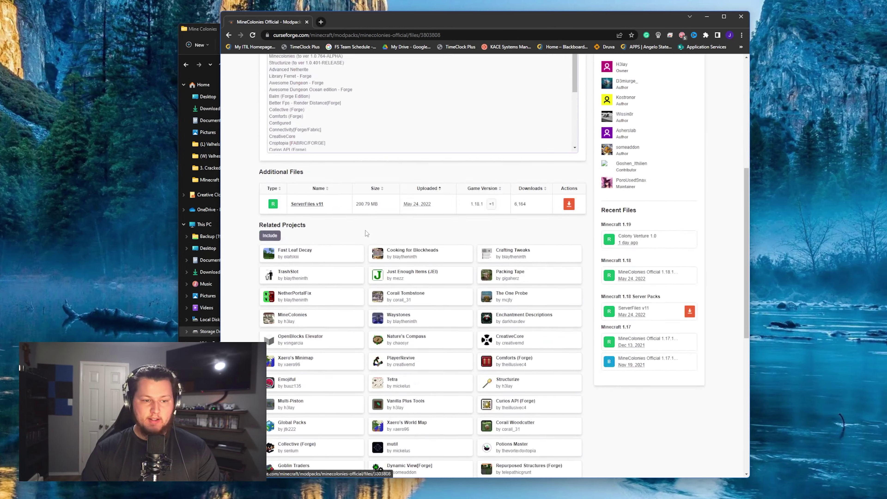
{"action": "scroll", "coordinate": [327, 215], "scroll_direction": "up", "scroll_amount": 4}
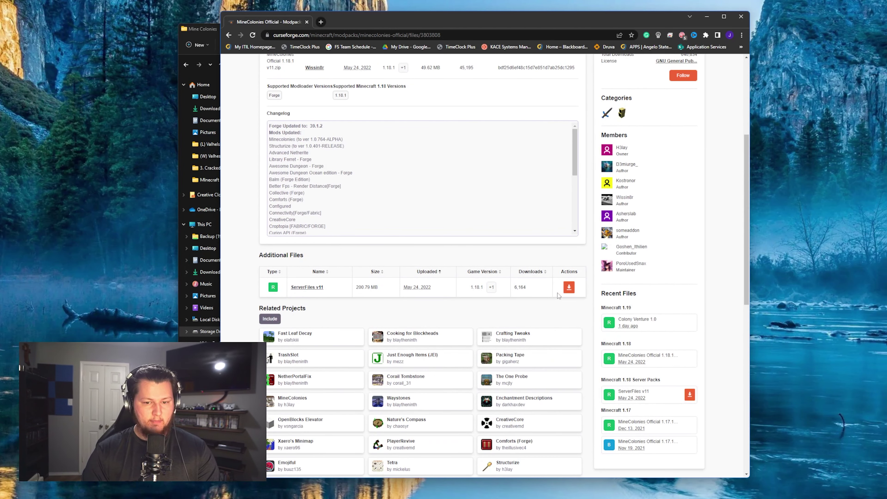
{"action": "left_click", "coordinate": [569, 287]}
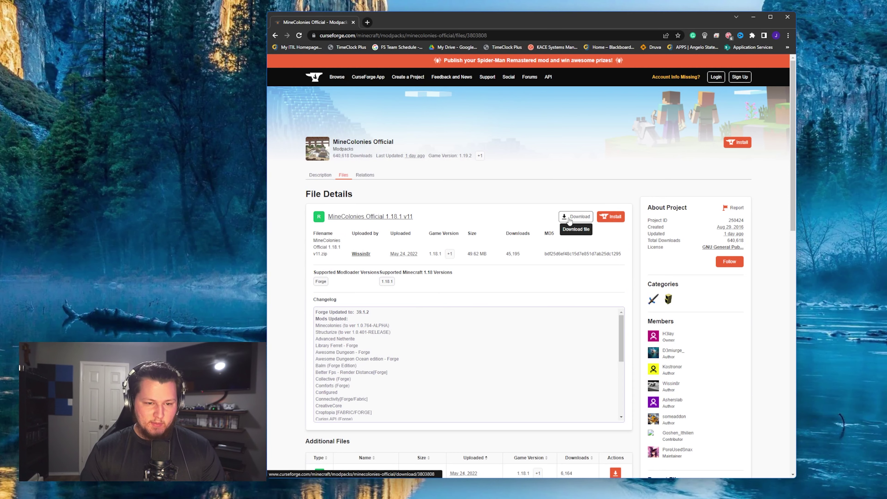
{"action": "left_click", "coordinate": [367, 22]}
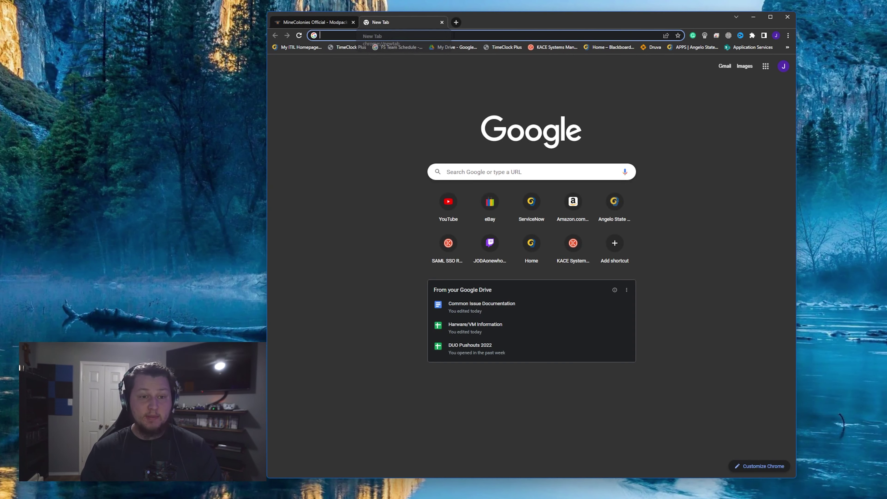
Search Google for 'java 17 download'.
{"action": "left_click", "coordinate": [468, 35]}
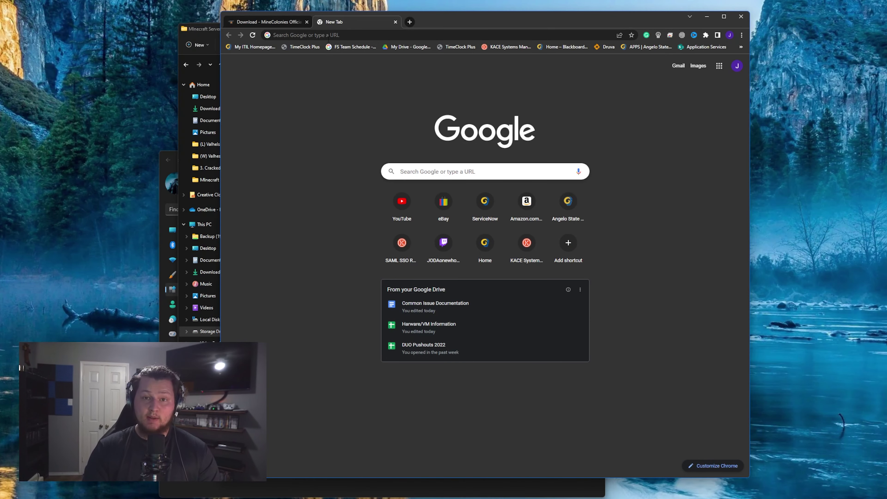
{"action": "left_click", "coordinate": [347, 33]}
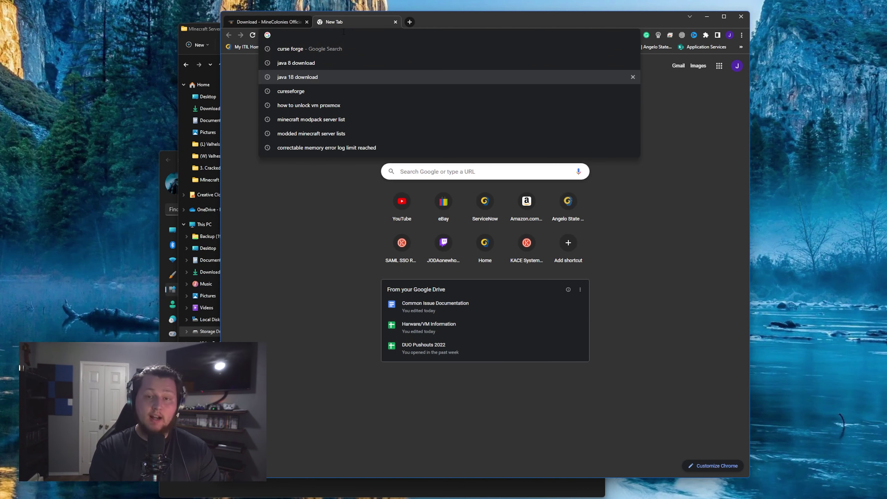
{"action": "type", "text": "java 17 download"}
{"action": "key", "text": "Return"}
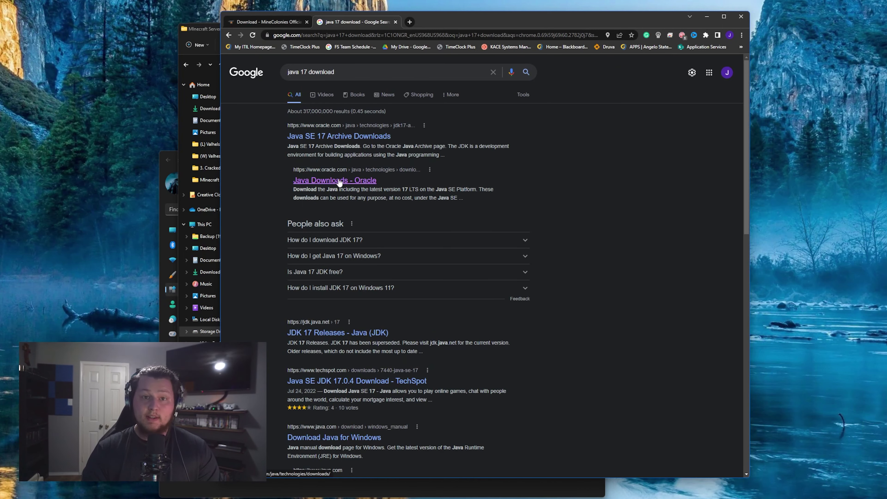
On Oracle's Java Downloads page, show the Java 17 downloads for Windows.
{"action": "left_click", "coordinate": [335, 181]}
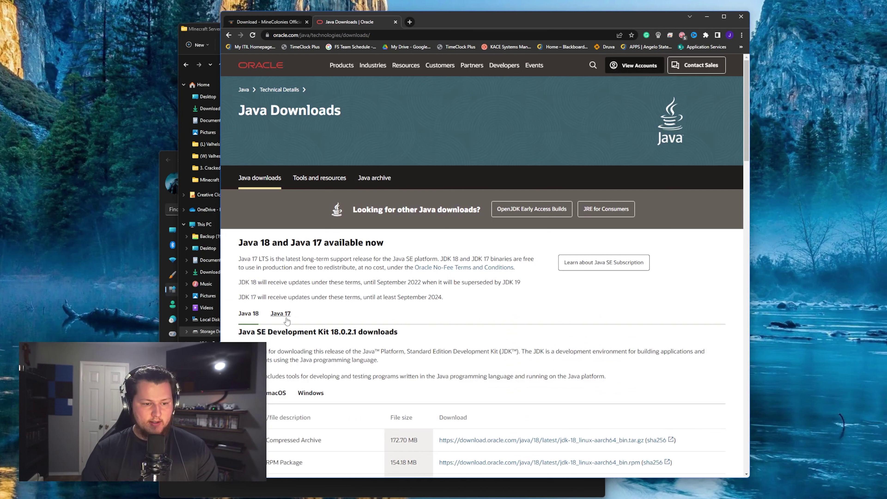
{"action": "left_click", "coordinate": [283, 315]}
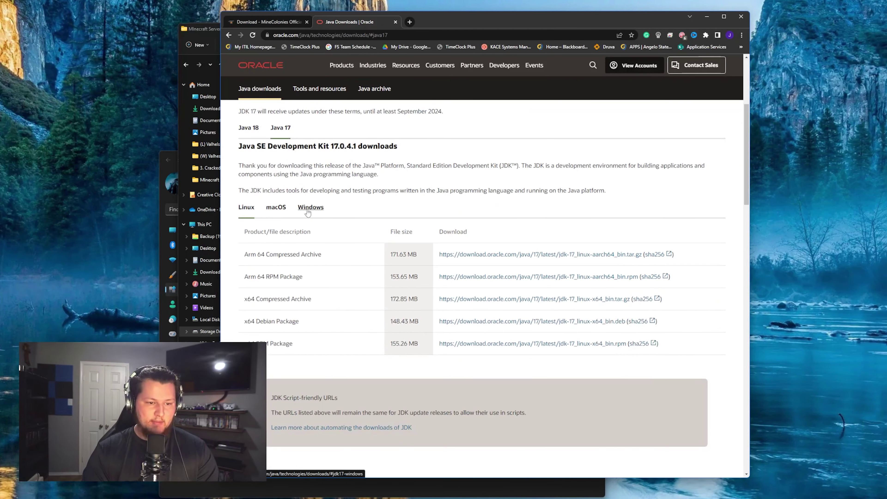
{"action": "left_click", "coordinate": [308, 208]}
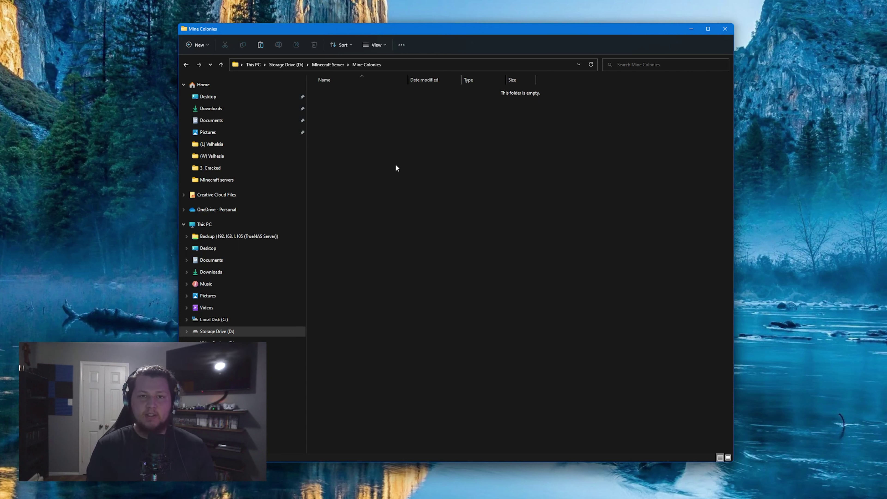
Paste the downloaded server zip into the empty Mine Colonies folder.
{"action": "right_click", "coordinate": [396, 165]}
{"action": "right_click", "coordinate": [405, 140]}
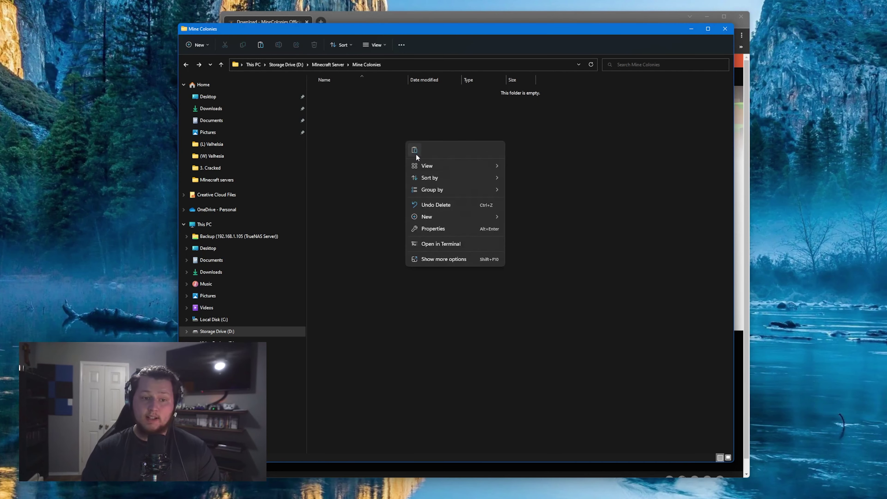
{"action": "left_click", "coordinate": [413, 148]}
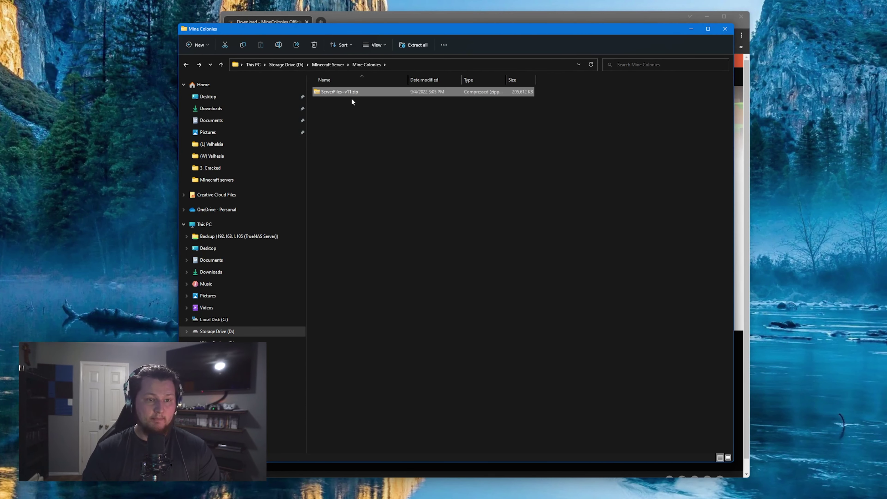
Unblock ServerFiles+v11.zip in its Properties and apply the change.
{"action": "right_click", "coordinate": [353, 96]}
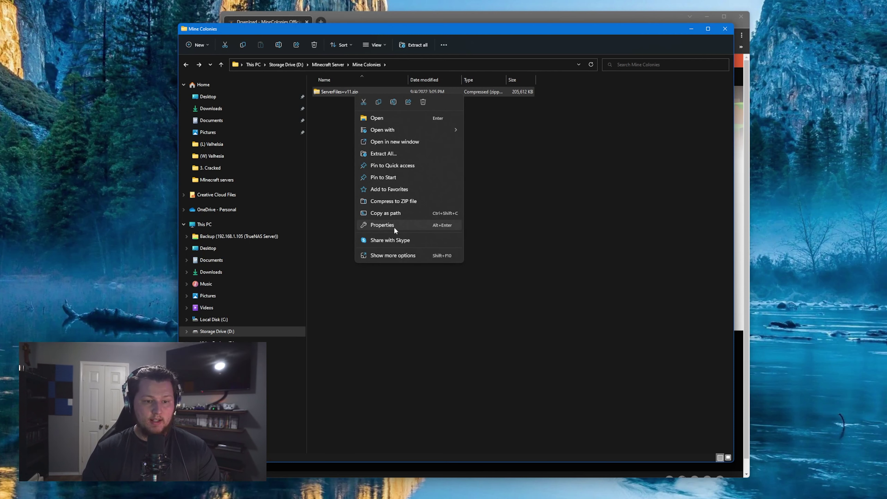
{"action": "left_click", "coordinate": [378, 226]}
{"action": "left_click", "coordinate": [457, 246]}
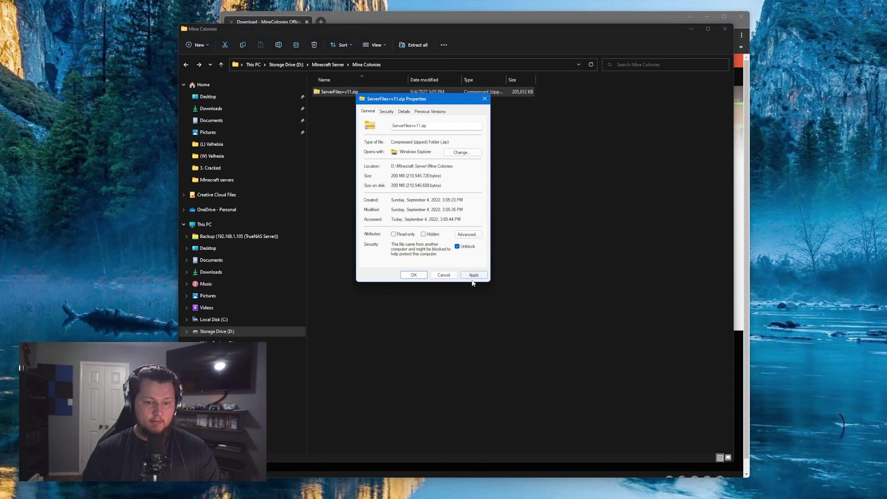
{"action": "left_click", "coordinate": [474, 274]}
{"action": "left_click", "coordinate": [402, 274]}
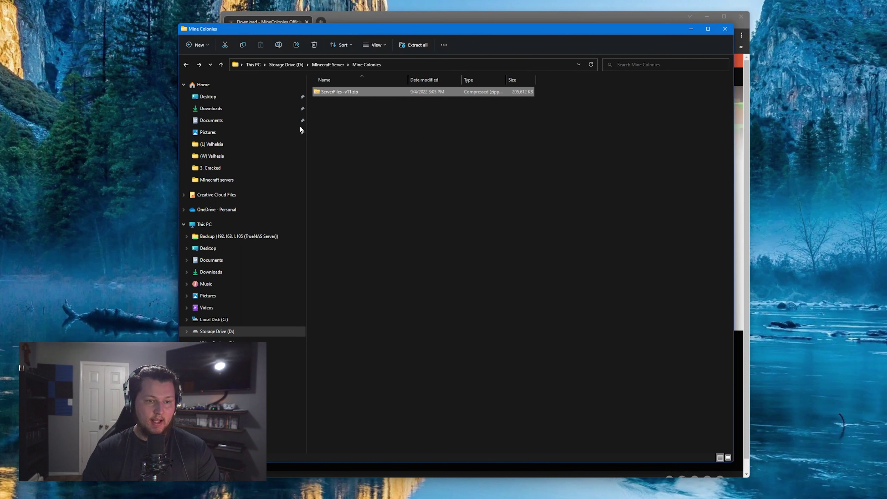
Extract ServerFiles+v11.zip to the suggested ServerFiles+v11 folder.
{"action": "right_click", "coordinate": [342, 94]}
{"action": "left_click", "coordinate": [366, 154]}
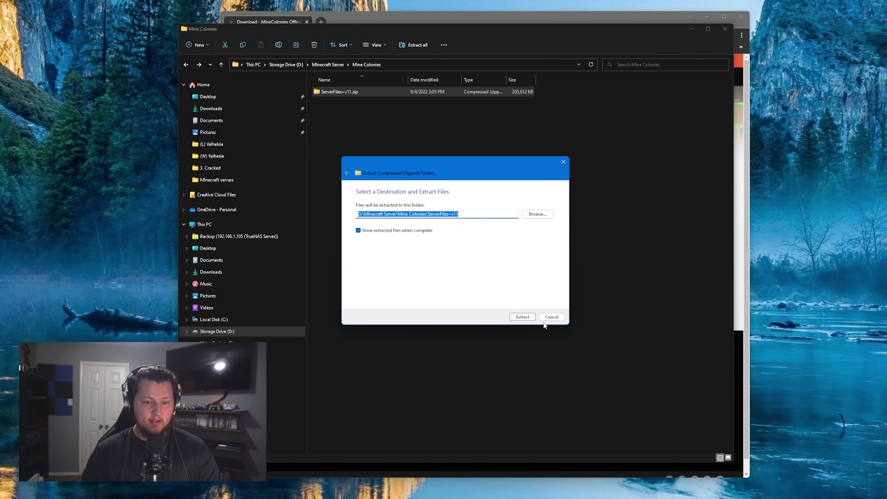
{"action": "left_click", "coordinate": [528, 317]}
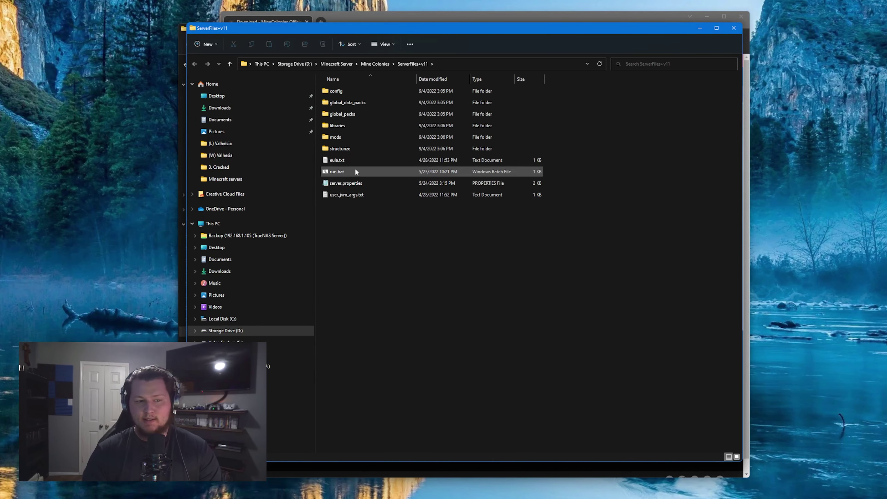
Check that eula.txt reads eula=true, then close it.
{"action": "double_click", "coordinate": [346, 161]}
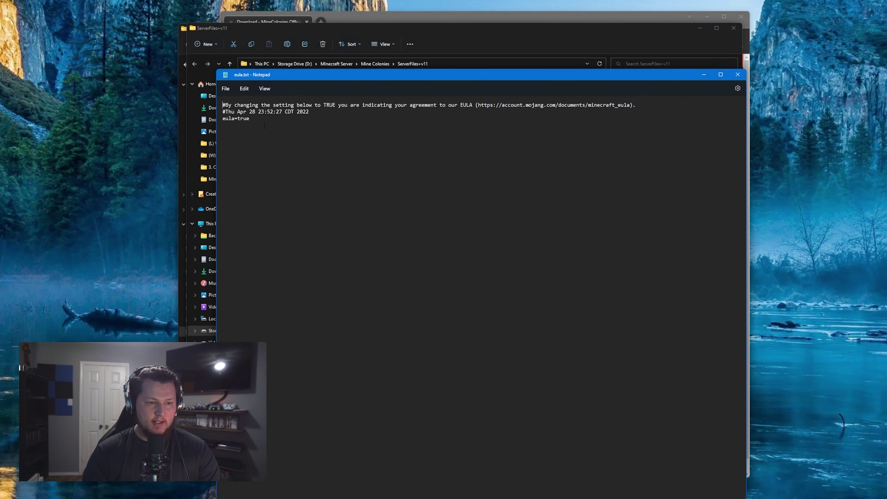
{"action": "left_click_drag", "start_coordinate": [264, 125], "coordinate": [243, 119]}
{"action": "left_click", "coordinate": [737, 75]}
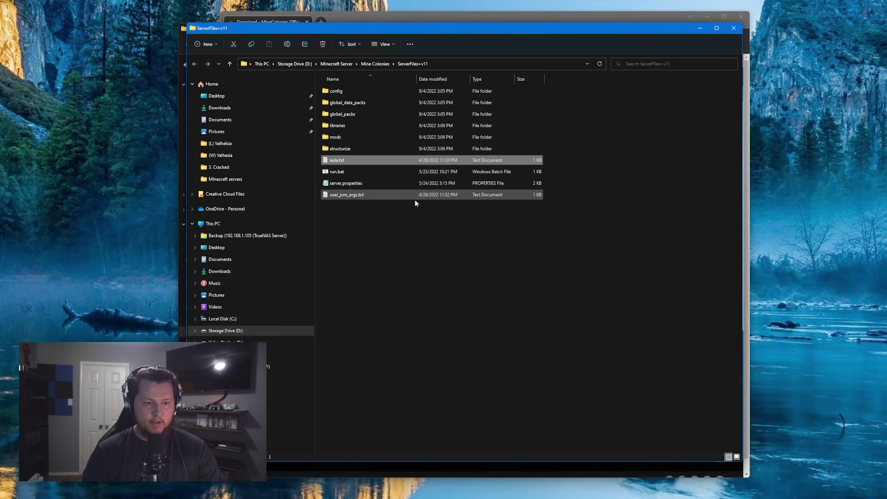
Open run.bat in Notepad and delete the Java folder path before 'java'.
{"action": "double_click", "coordinate": [347, 171]}
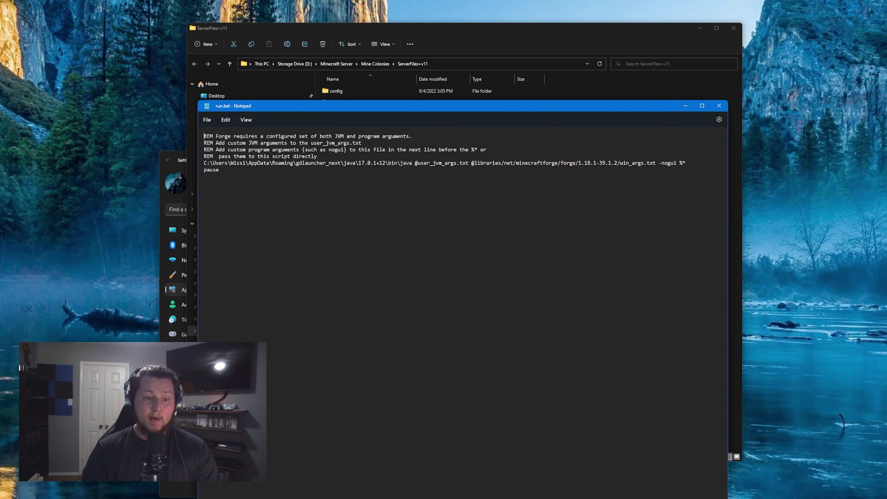
{"action": "left_click_drag", "start_coordinate": [399, 163], "coordinate": [204, 163]}
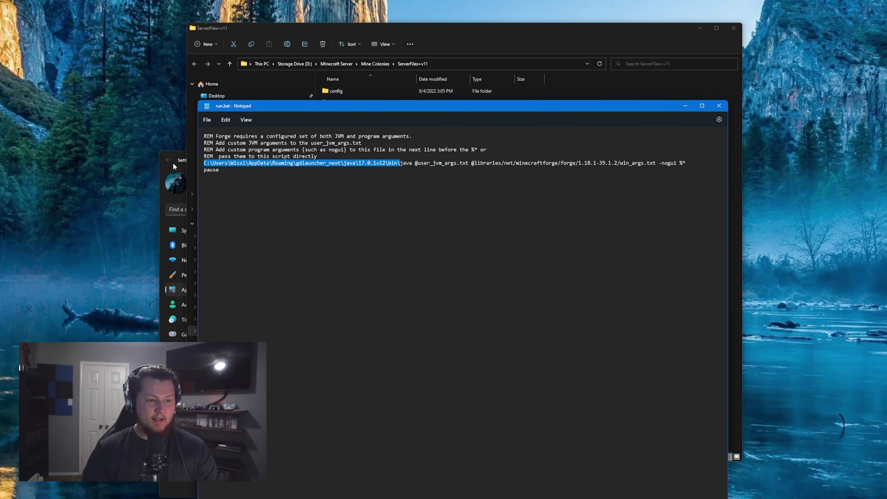
{"action": "key", "text": "Delete"}
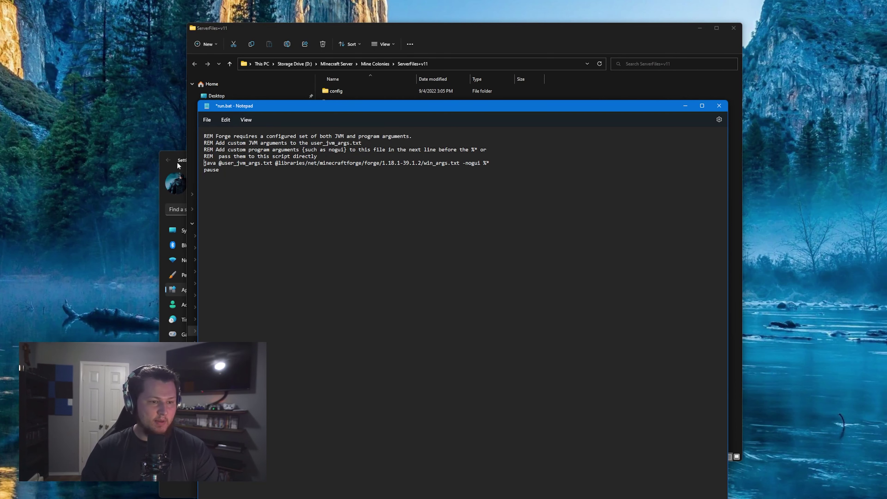
Review the plain java launch command, then save and close run.bat.
{"action": "key", "text": "ctrl+shift+Right"}
{"action": "key", "text": "ctrl+shift+Right"}
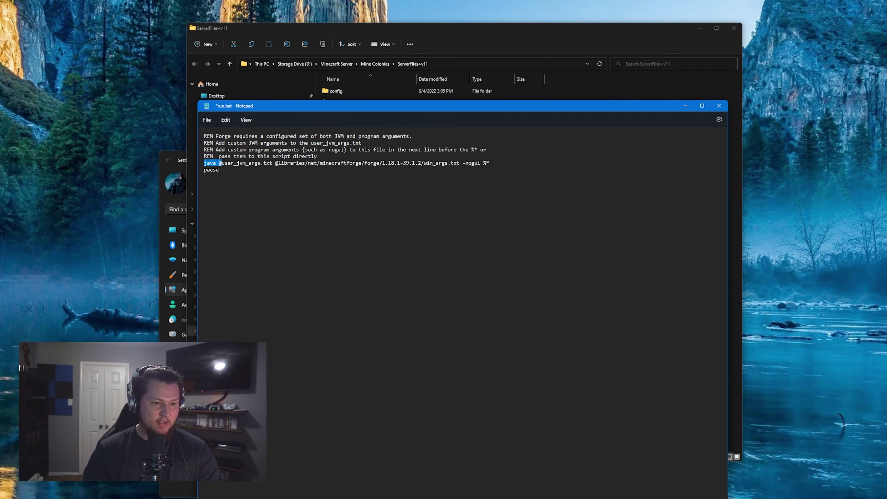
{"action": "key", "text": "ctrl+shift+Right"}
{"action": "key", "text": "ctrl+shift+Right"}
{"action": "key", "text": "ctrl+shift+End"}
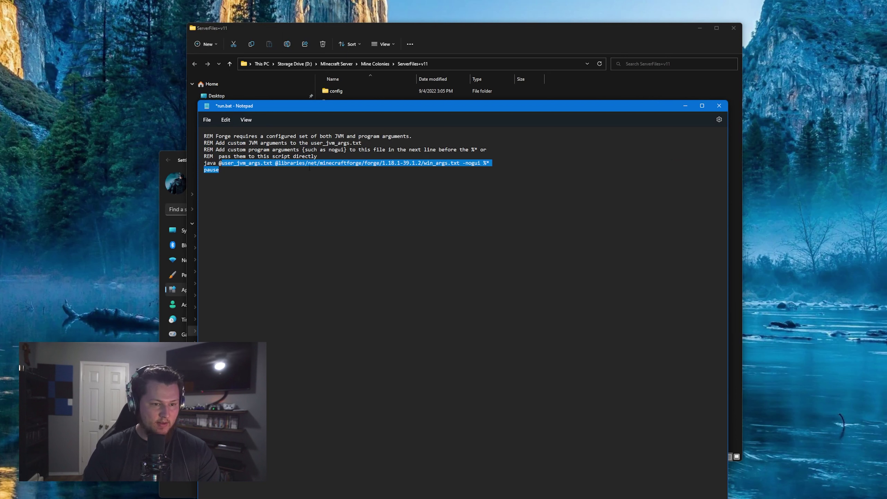
{"action": "key", "text": "Right"}
{"action": "left_click_drag", "start_coordinate": [276, 163], "coordinate": [395, 163]}
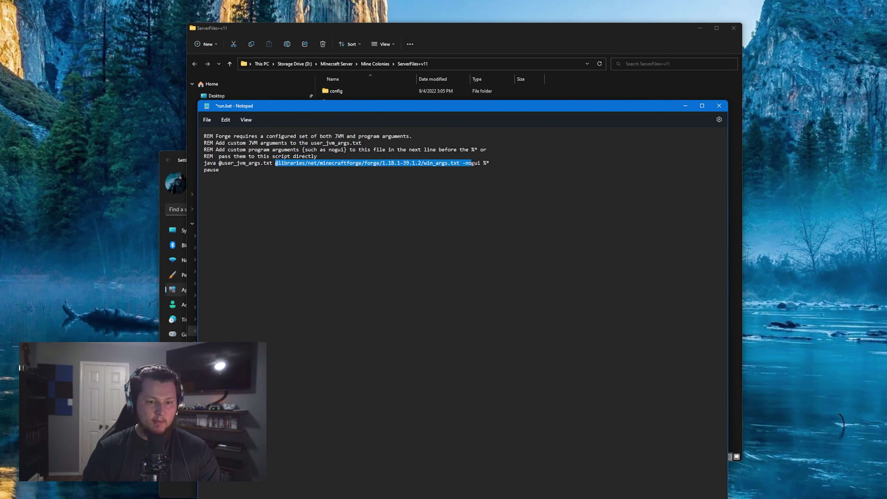
{"action": "left_click_drag", "start_coordinate": [474, 163], "coordinate": [490, 163]}
{"action": "left_click", "coordinate": [476, 190]}
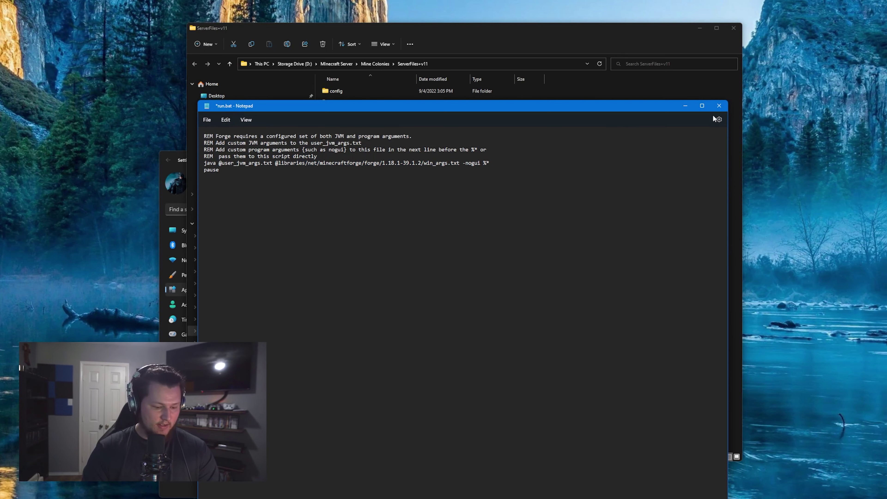
{"action": "key", "text": "ctrl+s"}
{"action": "left_click", "coordinate": [718, 105]}
Open user_jvm_args.txt and change -Xmx4G to -Xmx12G.
{"action": "left_click", "coordinate": [444, 183]}
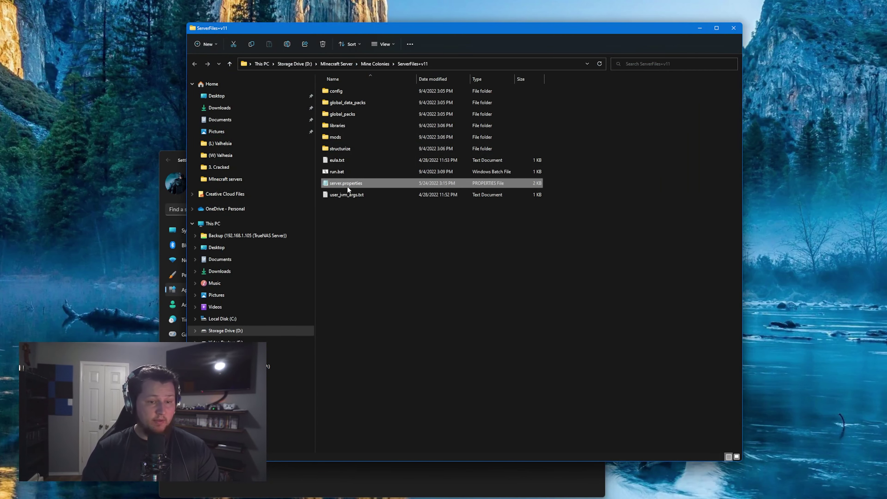
{"action": "double_click", "coordinate": [349, 196]}
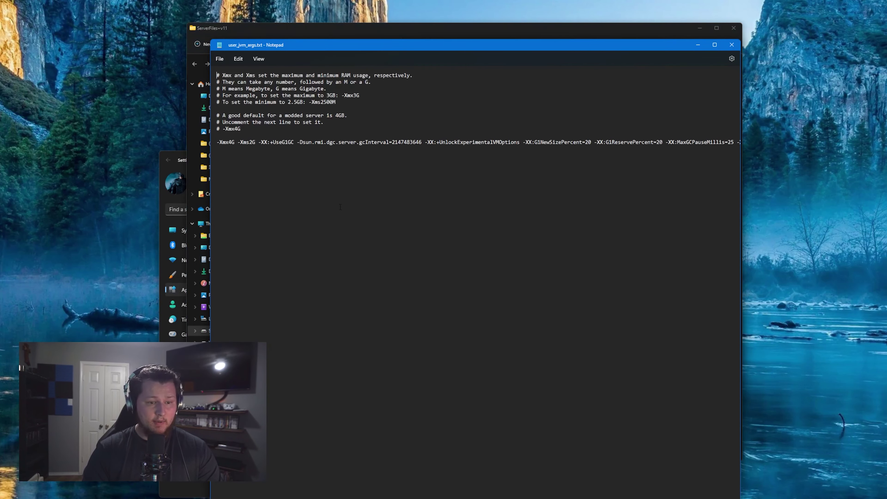
{"action": "left_click_drag", "start_coordinate": [228, 142], "coordinate": [235, 142]}
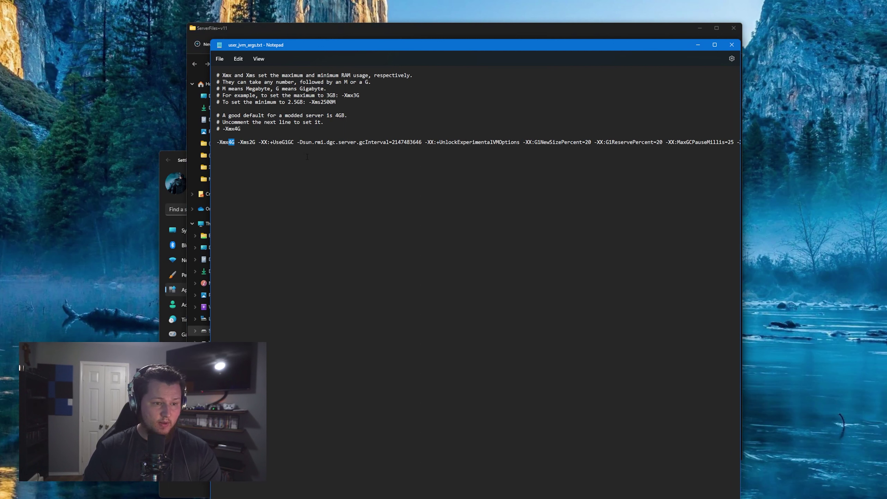
{"action": "type", "text": "12G"}
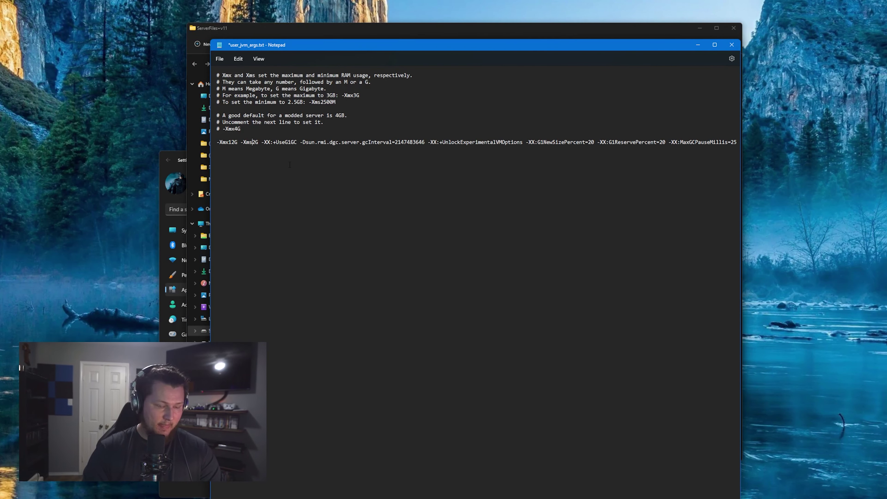
Change -Xms2G to -Xms10G, save and close the file, then launch run.bat.
{"action": "left_click", "coordinate": [259, 142]}
{"action": "key", "text": "BackSpace"}
{"action": "type", "text": "10"}
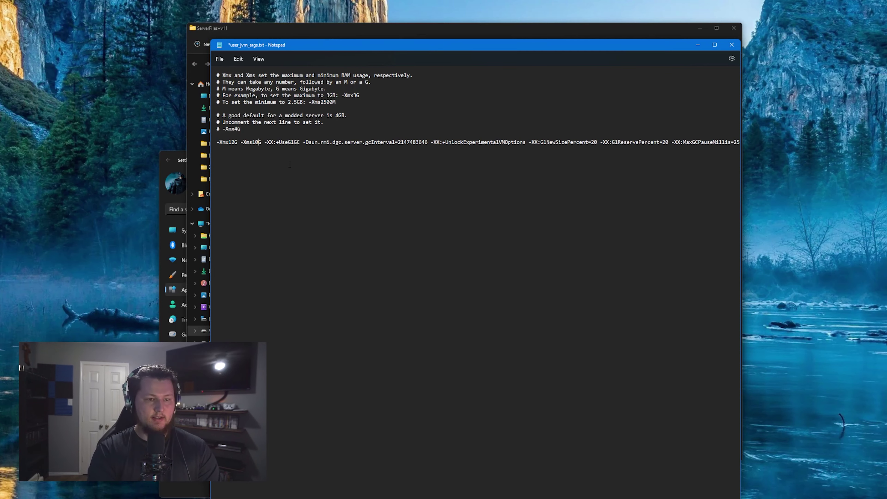
{"action": "key", "text": "ctrl+s"}
{"action": "left_click", "coordinate": [731, 45]}
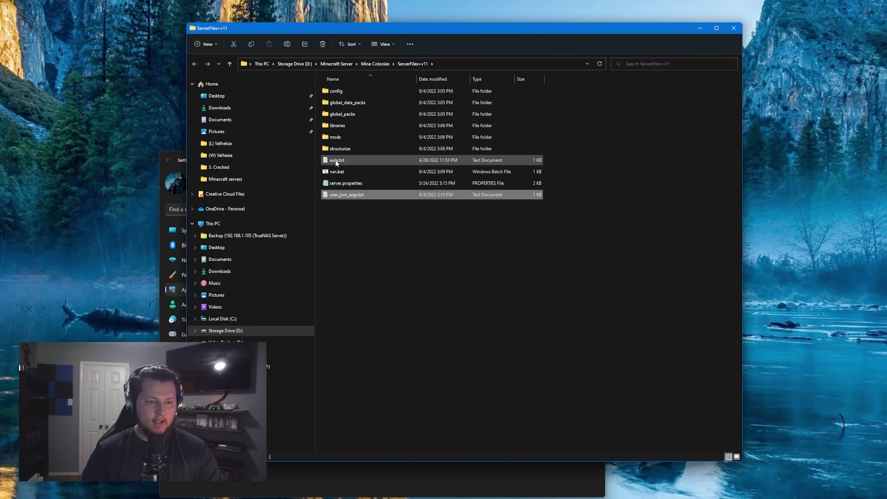
{"action": "double_click", "coordinate": [335, 172]}
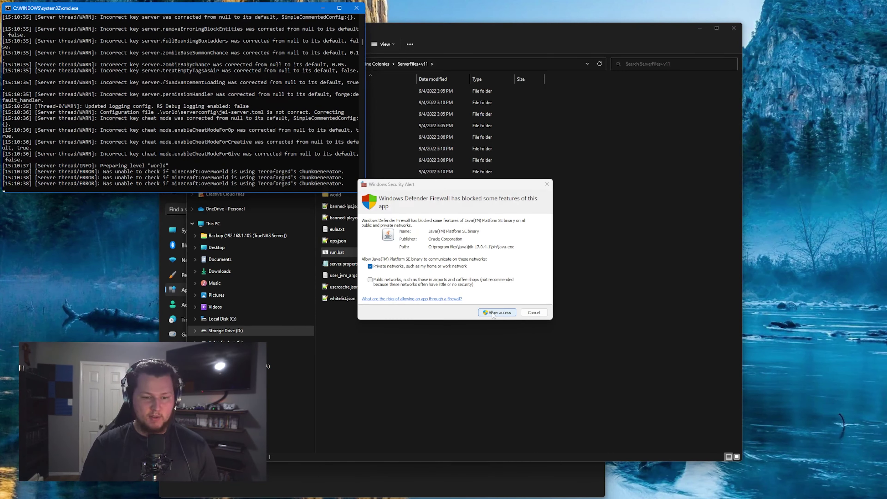
Allow Java through the Windows Defender Firewall on private networks.
{"action": "left_click", "coordinate": [492, 314]}
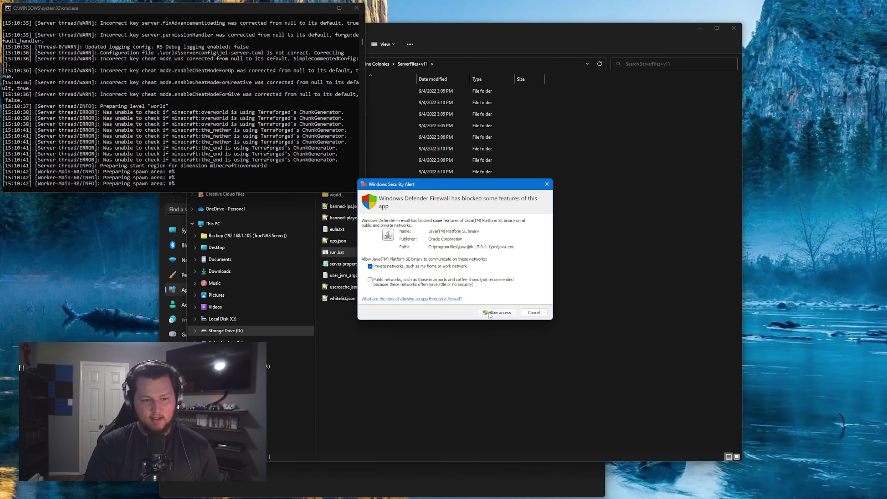
{"action": "left_click", "coordinate": [489, 312]}
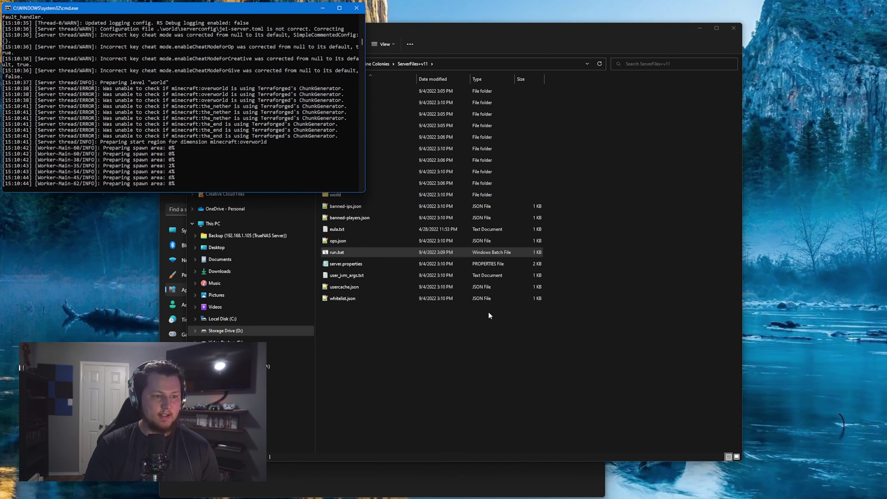